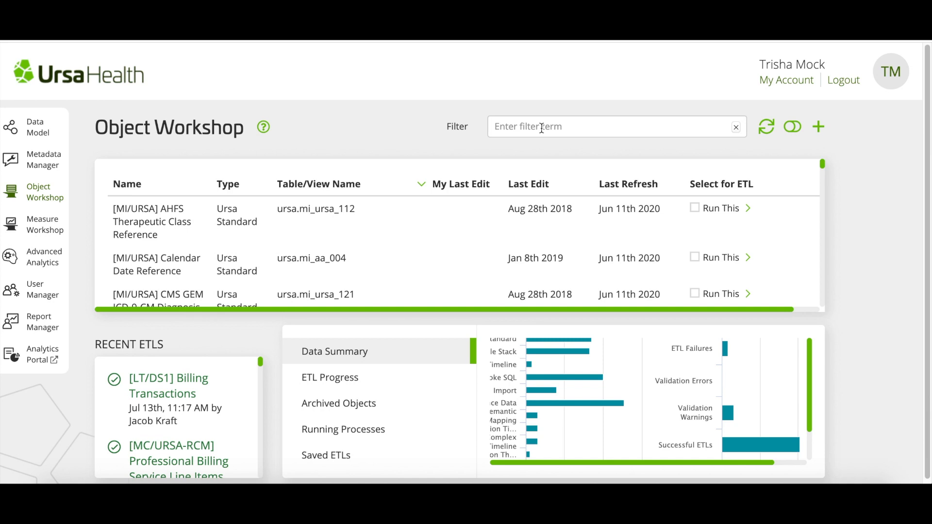
- Filter the objects by "[SM/DS1] DS1 Member" and open the [SM/DS1] DS1 Membership Periods semantic mapping
left_click(541, 128)
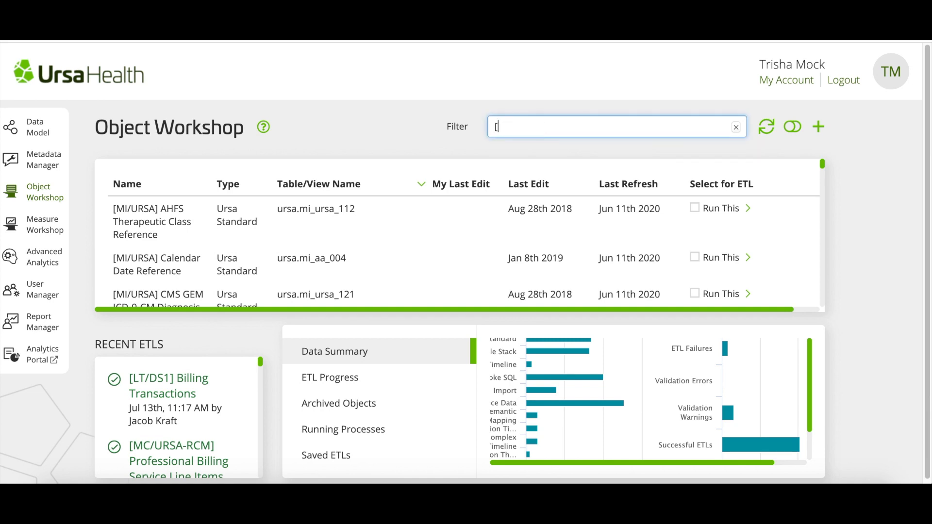
type("[SM/D")
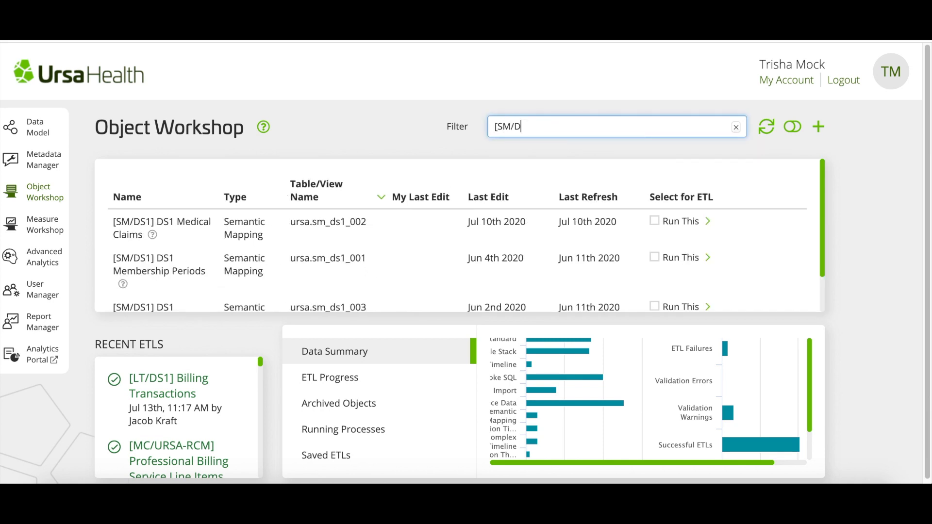
type("S1] DS1 Member")
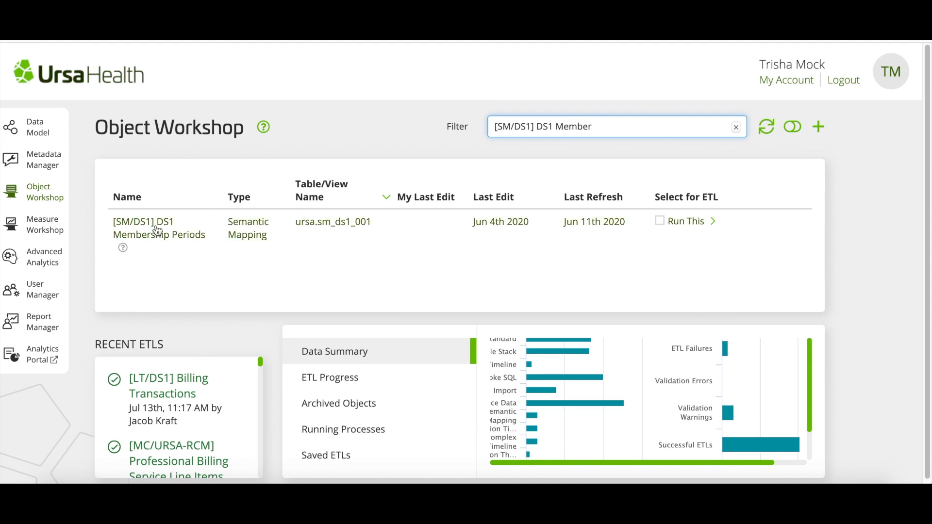
left_click(157, 230)
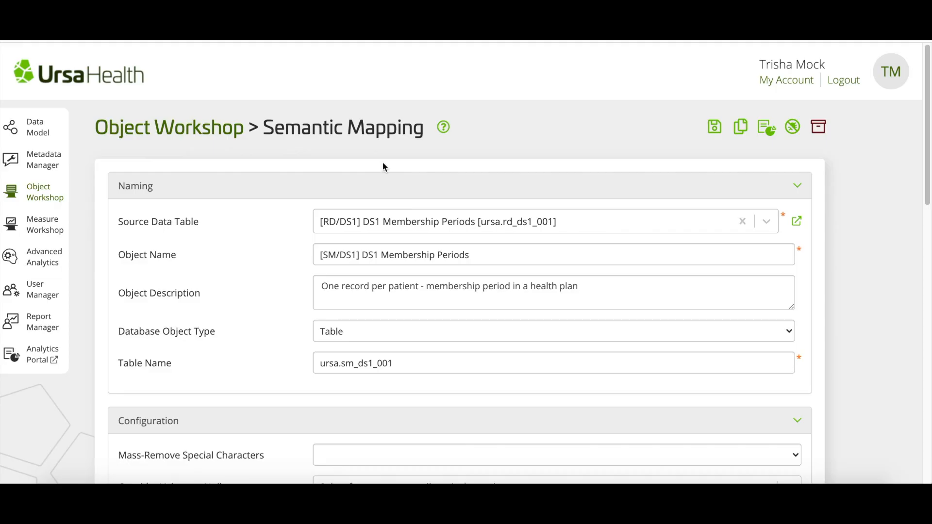
- View the mapping's records in its analytics report and examine the full Membership Periods table from the TRN: Interval Example board
left_click(766, 128)
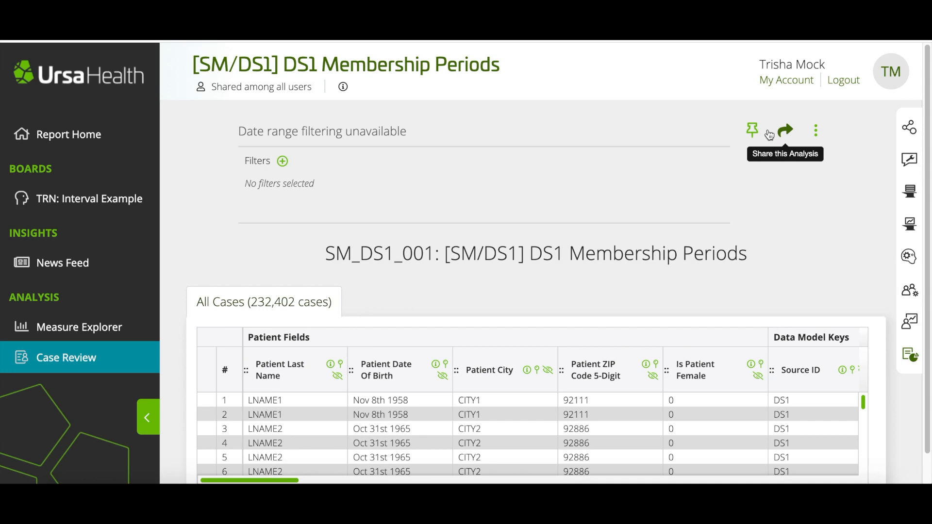
left_click(126, 204)
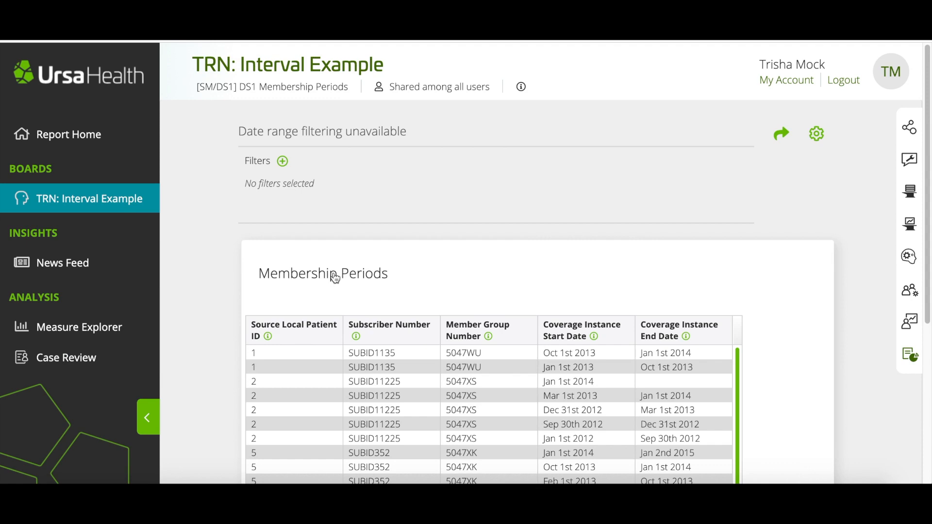
left_click(335, 277)
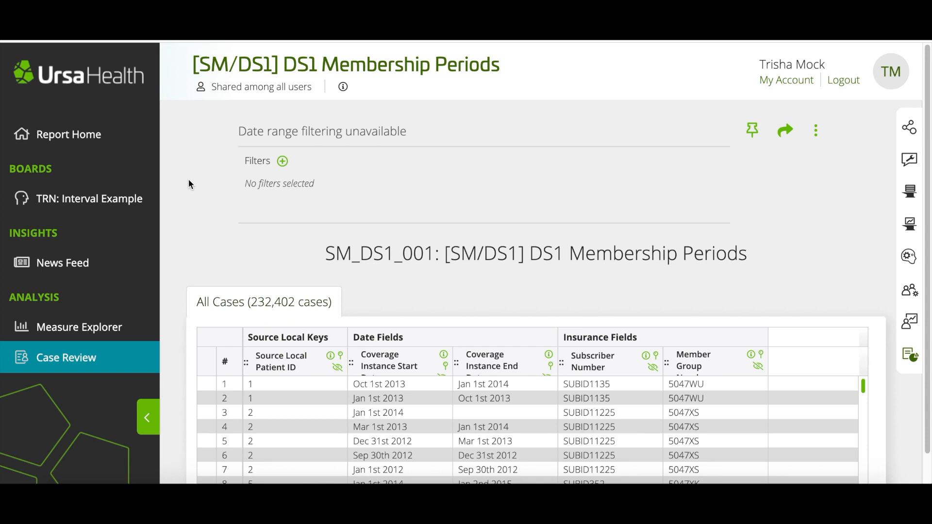
scroll(188, 179, "down", 3)
scroll(287, 342, "down", 2)
scroll(287, 345, "up", 5)
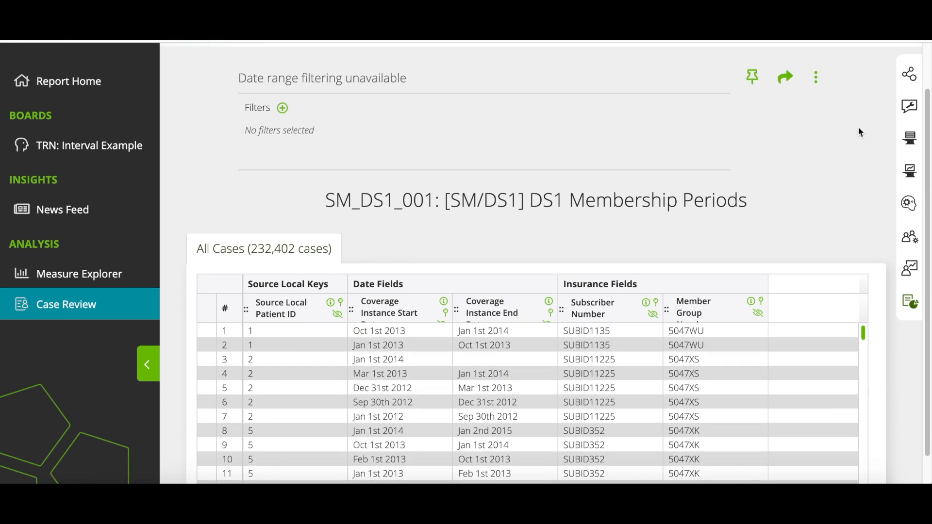
- Return to Object Workshop, filter by "[SO/CKD] Outpatient", and open the [SO/CKD] Outpatient GFR Labs object
mouse_move(909, 138)
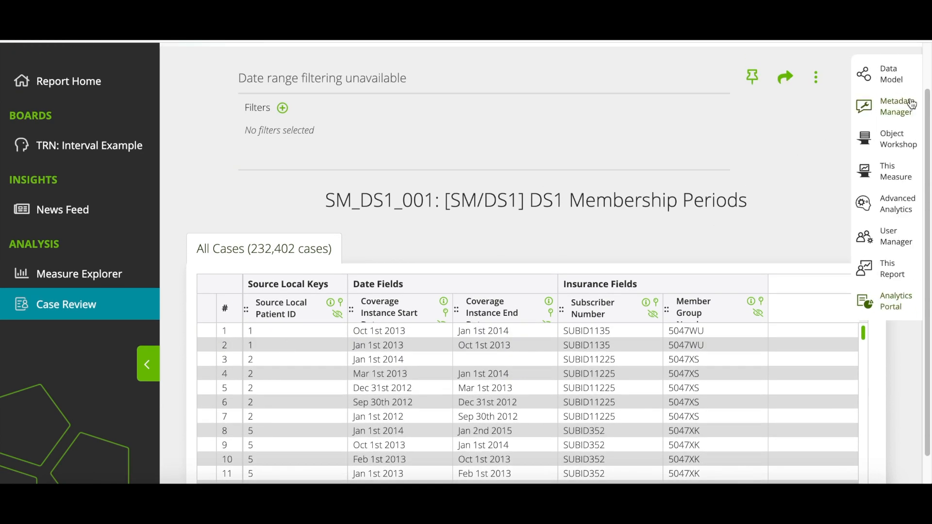
left_click(892, 145)
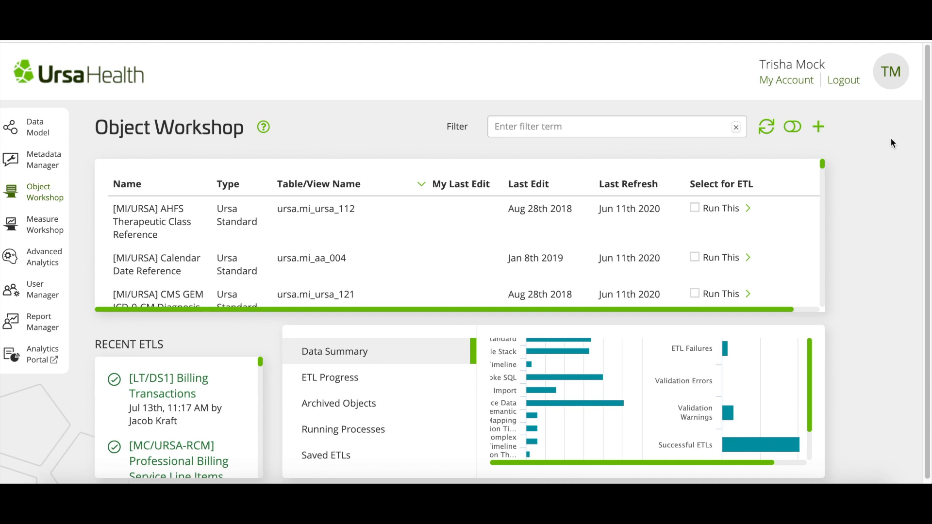
left_click(585, 126)
type("[S")
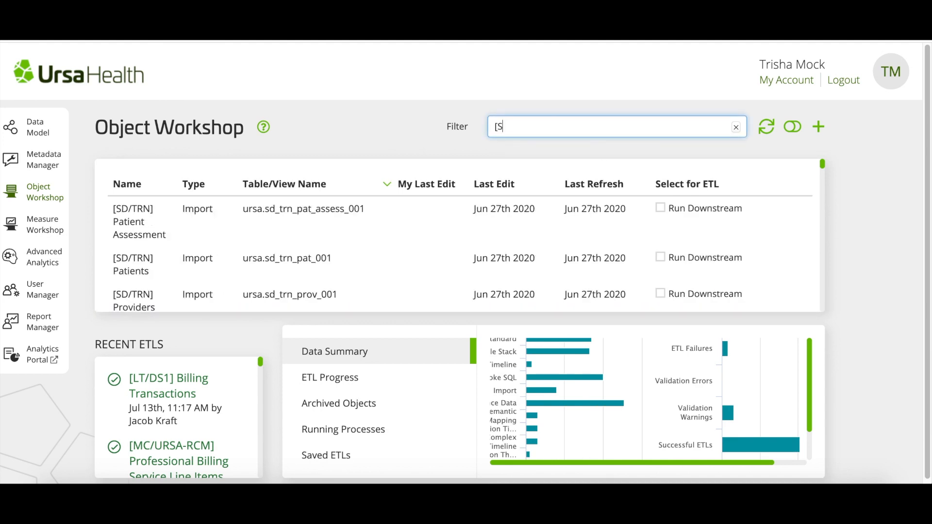
type("O/CKD")
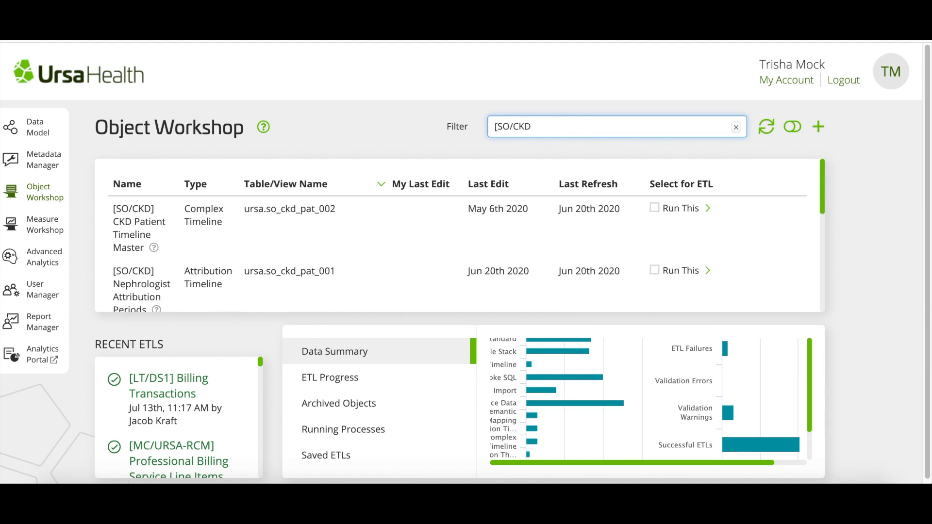
type("] Outpa")
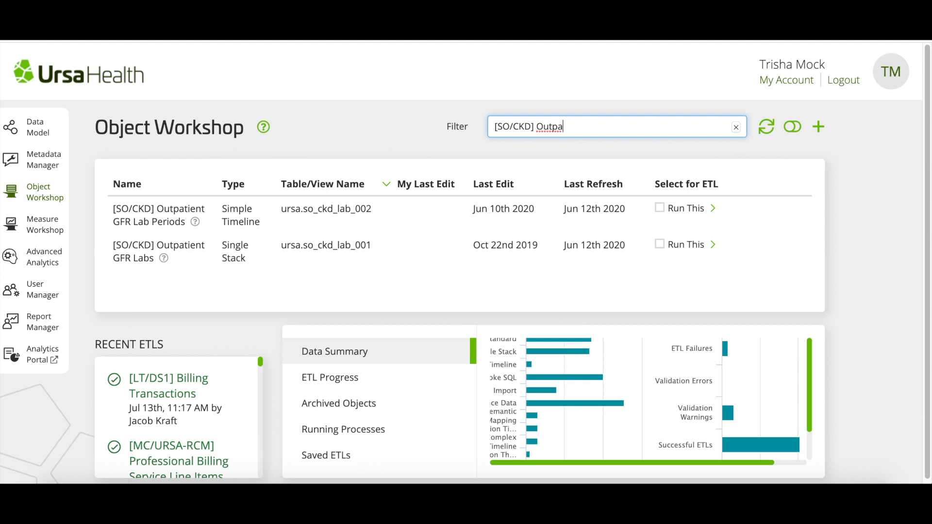
type("tient")
left_click(134, 258)
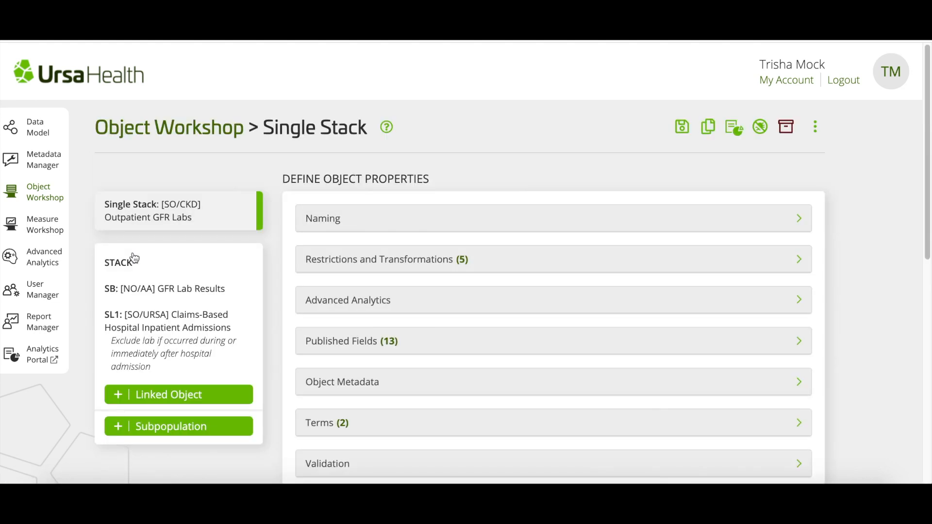
- View the GFR labs object's analytics report and examine the full record table from the TRN: Event Example board
left_click(732, 129)
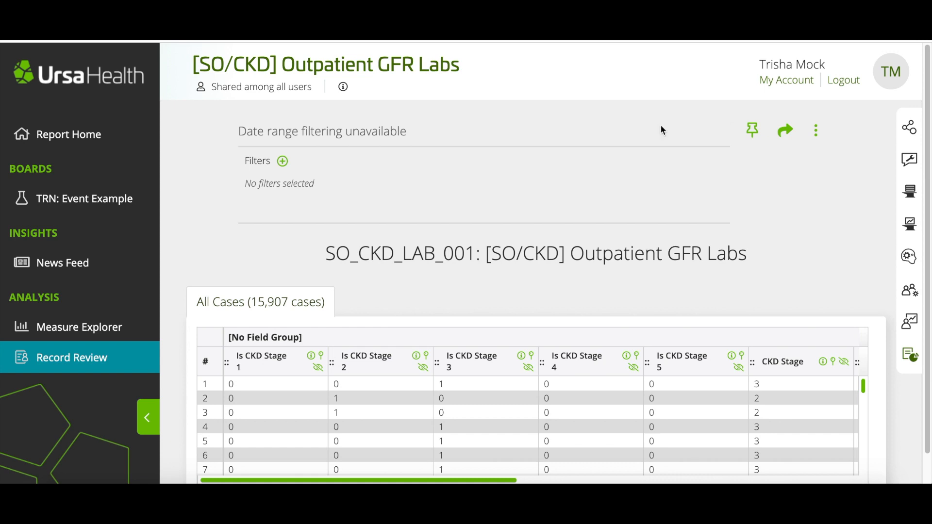
left_click(100, 203)
left_click(337, 273)
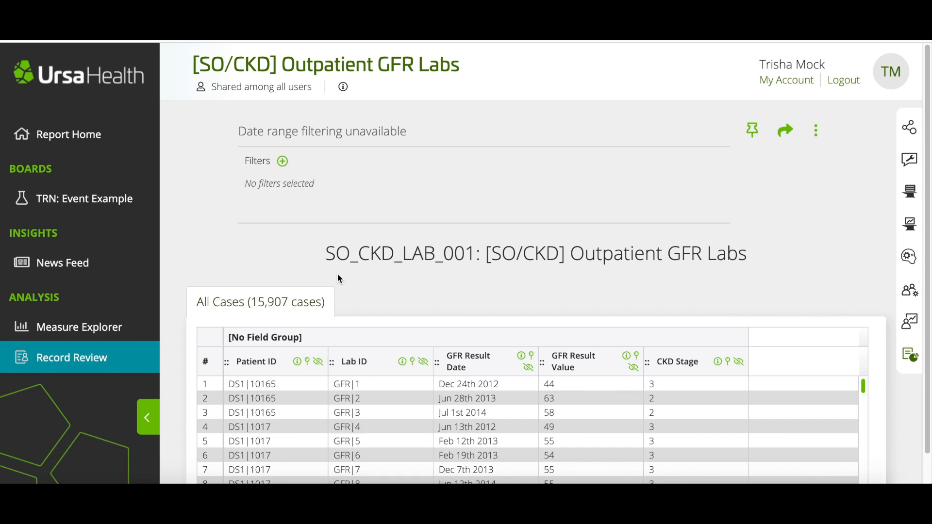
scroll(223, 241, "down", 2)
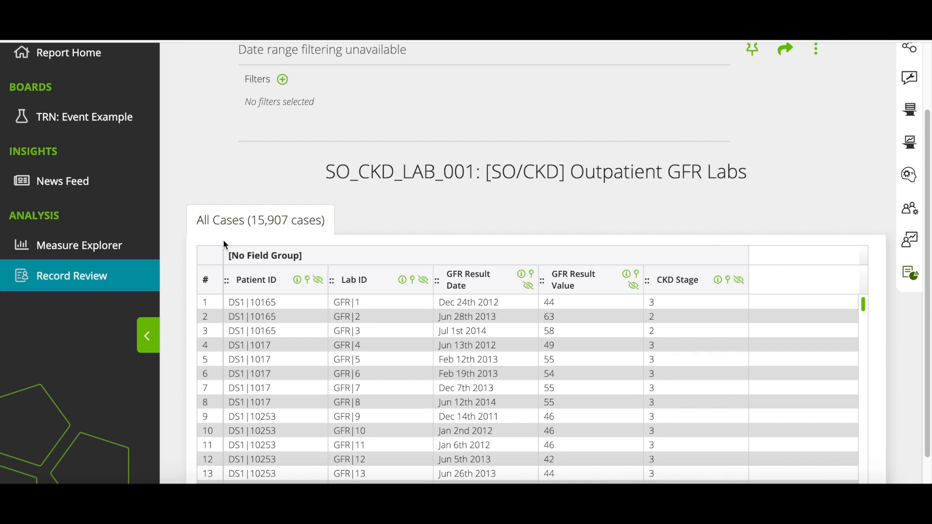
scroll(223, 239, "up", 2)
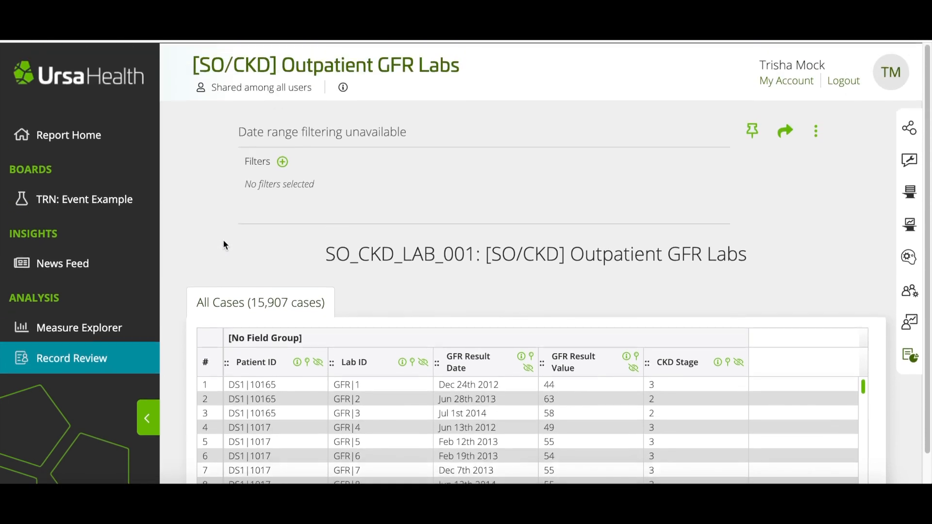
- Return to Object Workshop, filter by "[SO/CKD] Pati", and open the [SO/CKD] Patient Assessment Periods simple timeline
mouse_move(886, 170)
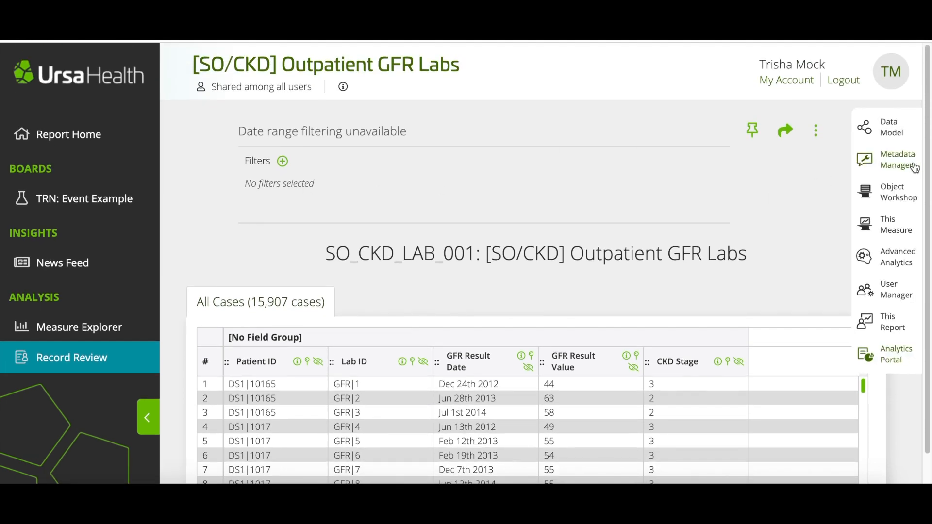
left_click(886, 191)
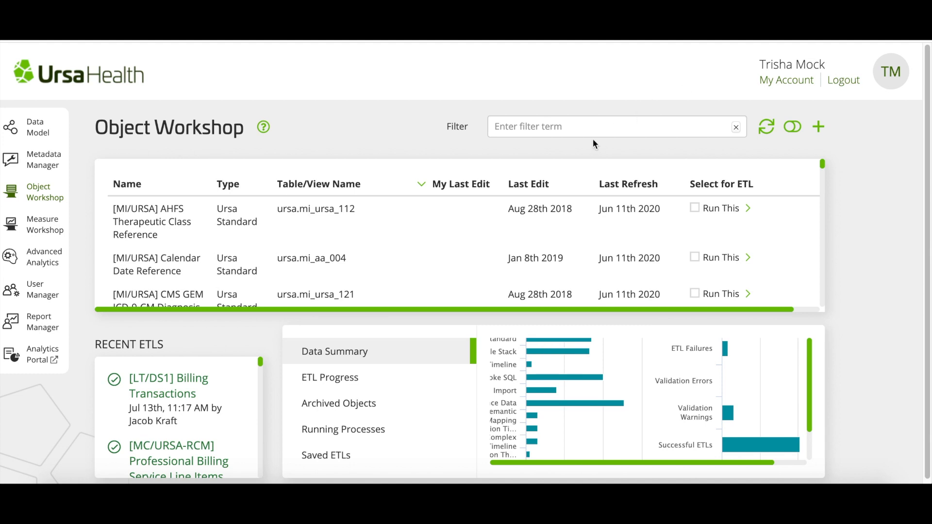
left_click(590, 120)
type("[")
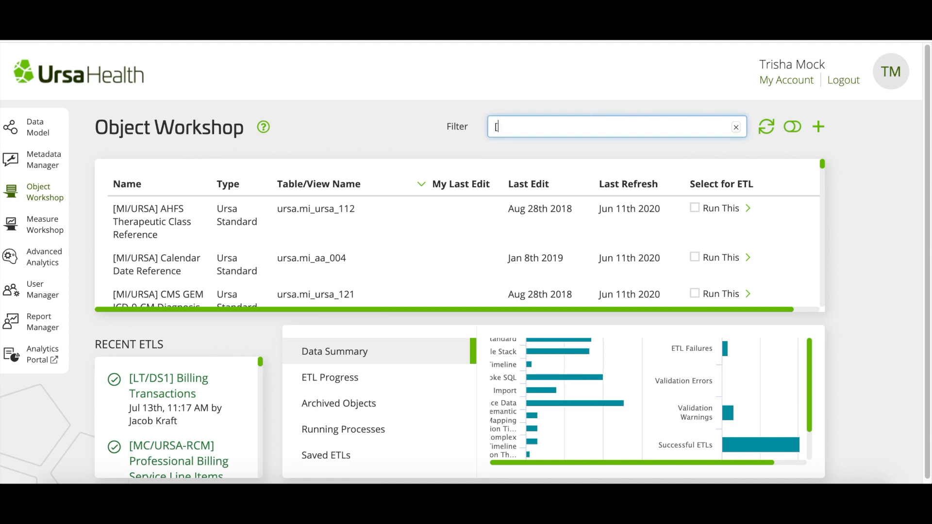
type("S")
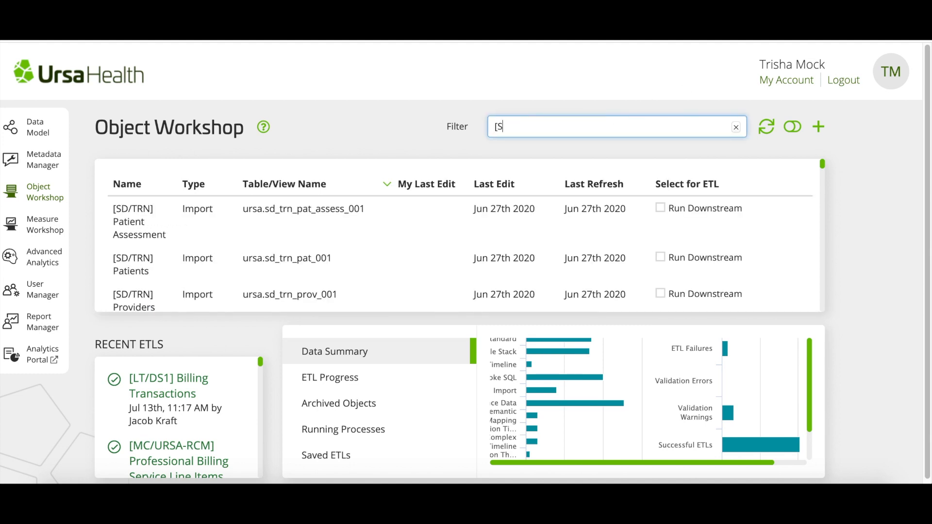
type("O/CKD] ")
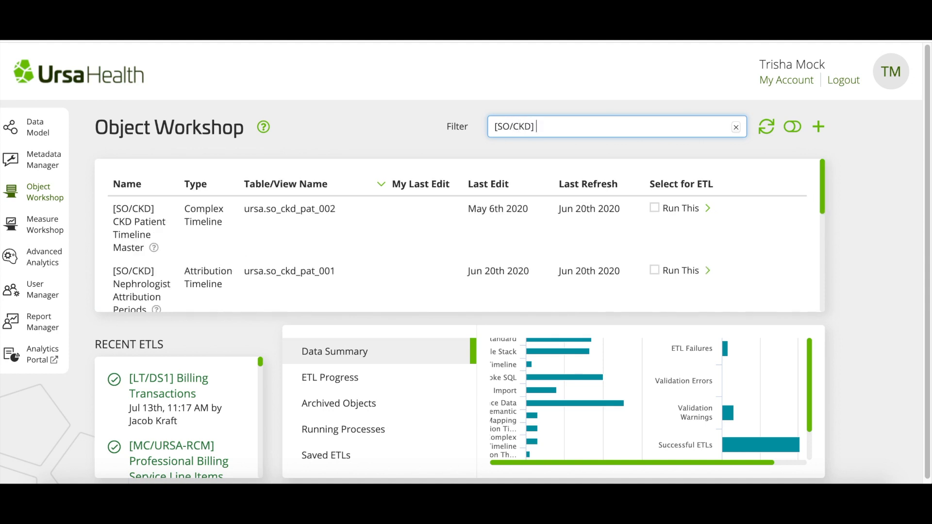
type("Pati")
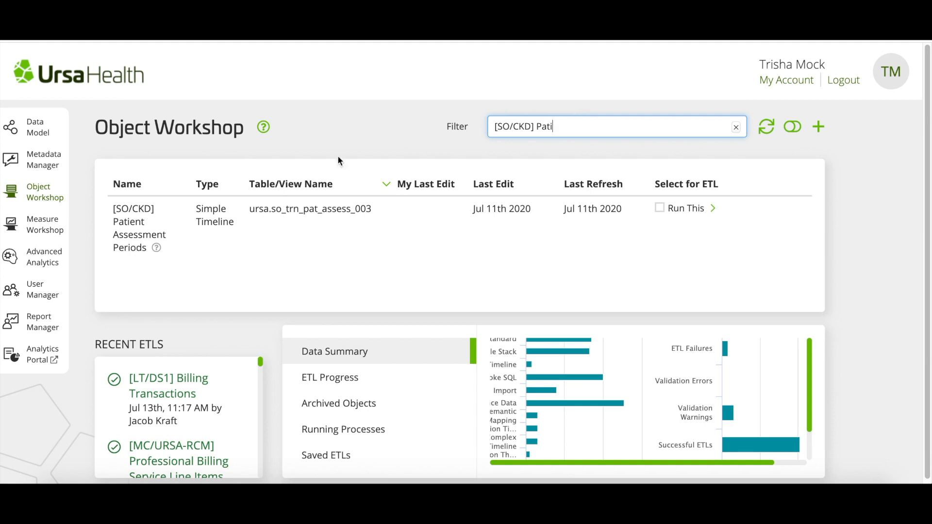
left_click(142, 234)
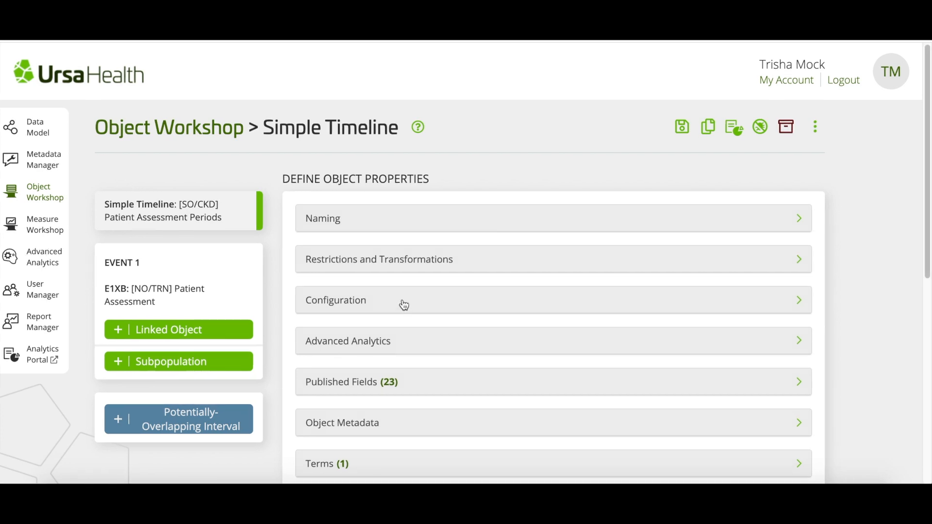
- Expand the timeline's Configuration settings and set the Entity ID to E1XB.Patient ID
left_click(404, 305)
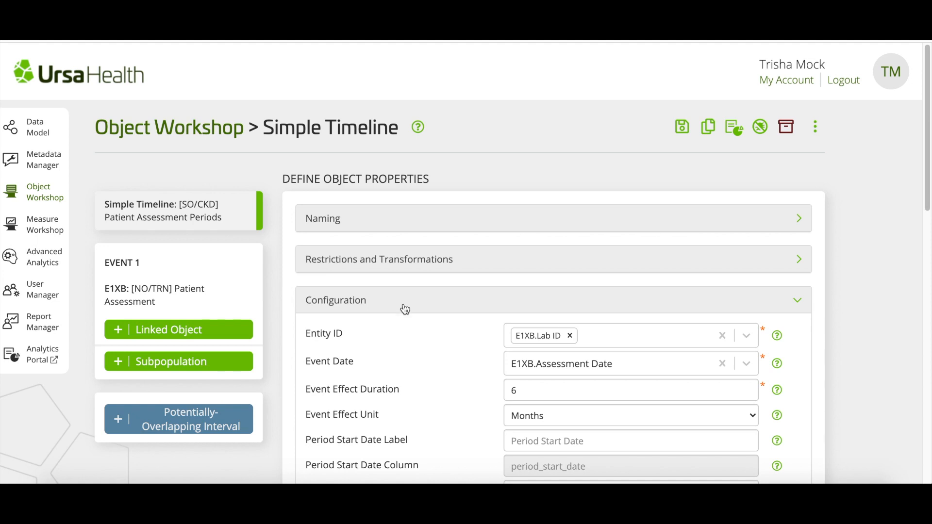
scroll(413, 345, "down", 2)
scroll(413, 344, "down", 2)
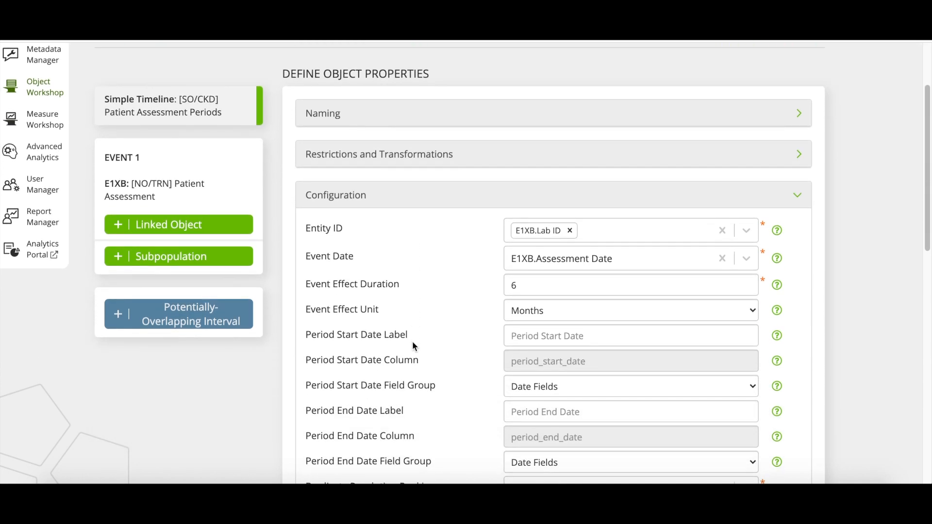
scroll(413, 344, "up", 1)
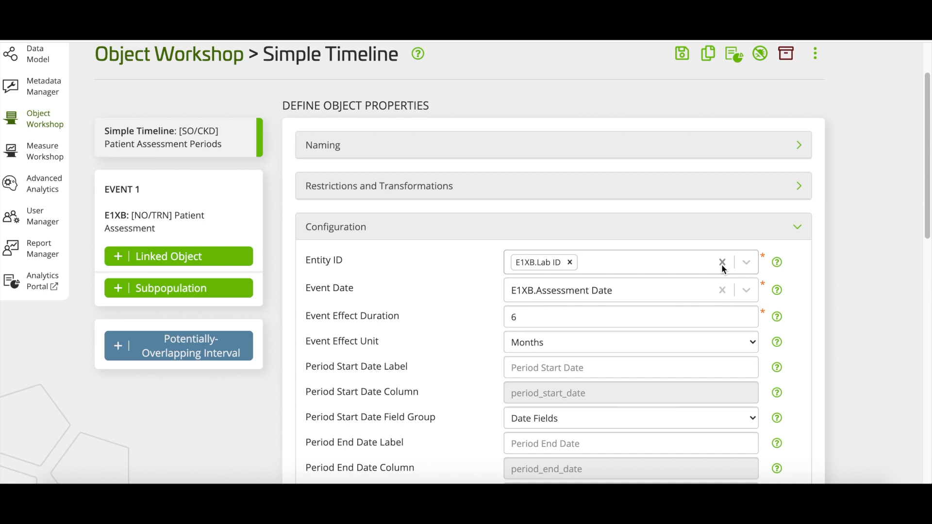
scroll(686, 289, "down", 5)
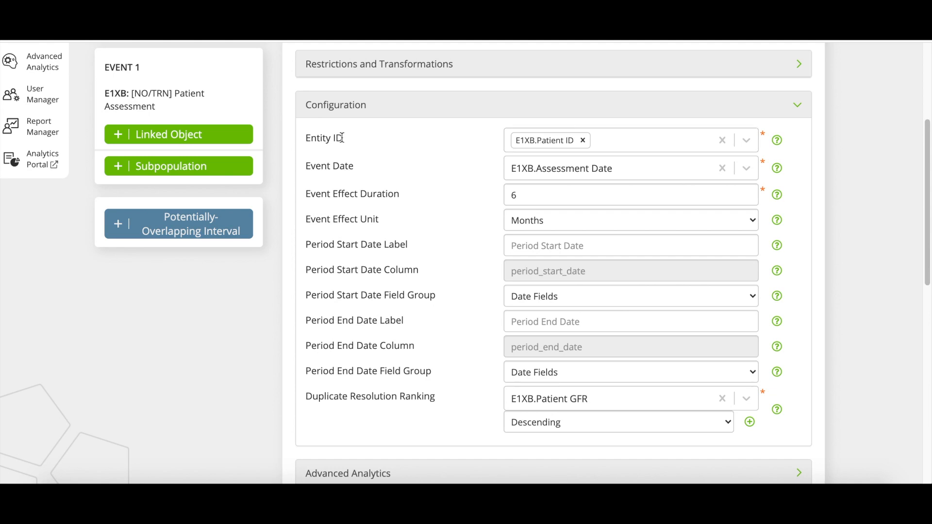
left_click_drag(342, 138, 307, 139)
- Choose E1XB.Assessment Date as the Event Date
left_click(629, 168)
left_click(630, 169)
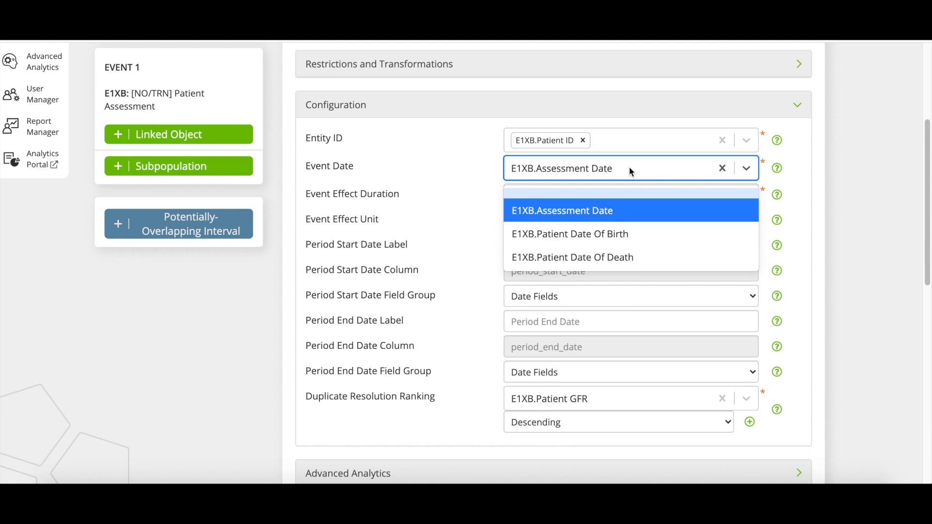
left_click(631, 215)
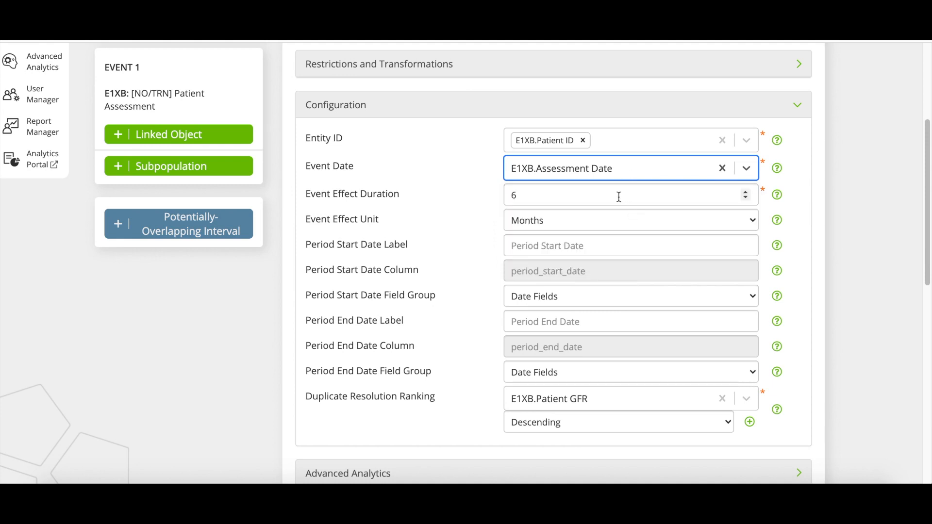
- Set the Event Effect Duration to 6 with Months as the Event Effect Unit
left_click(618, 196)
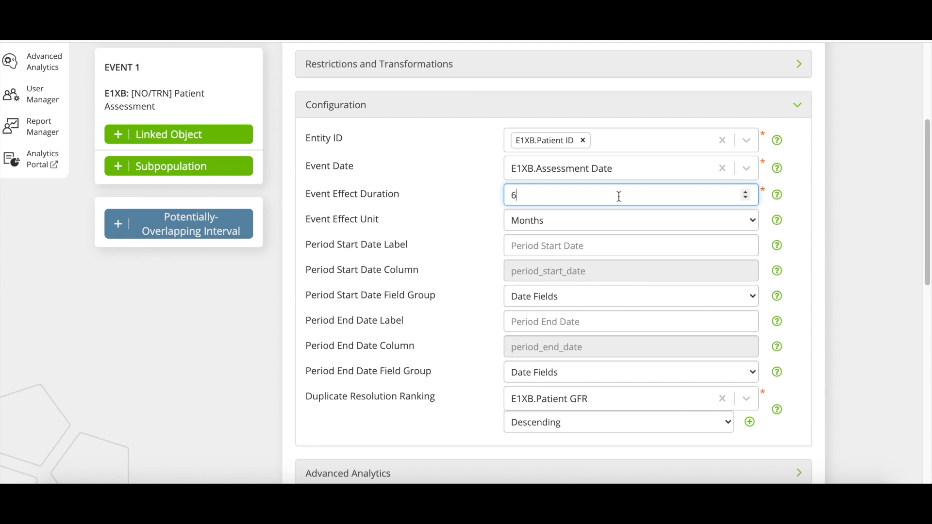
key("Tab")
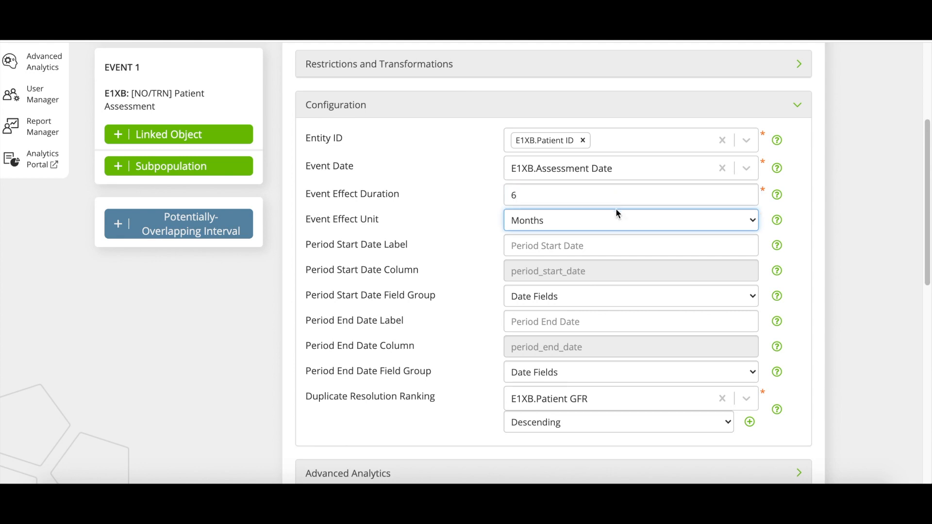
left_click(604, 223)
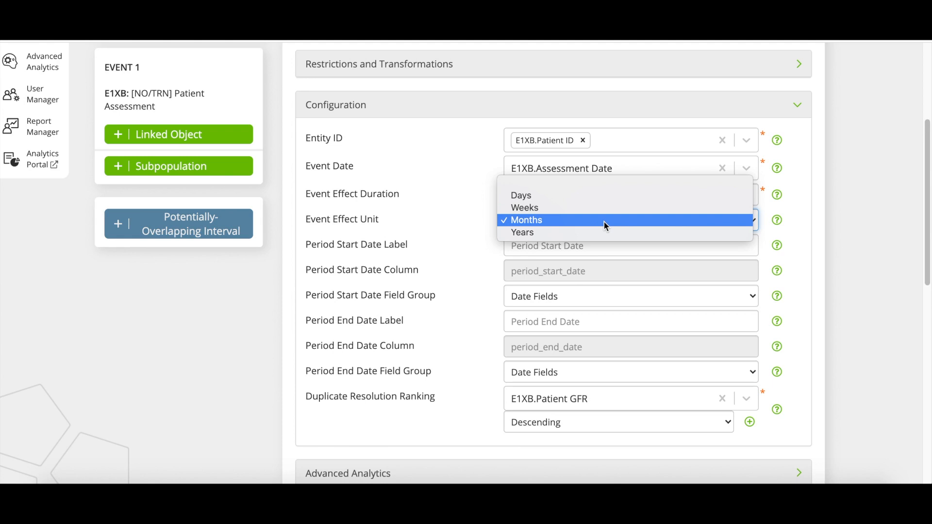
left_click(605, 223)
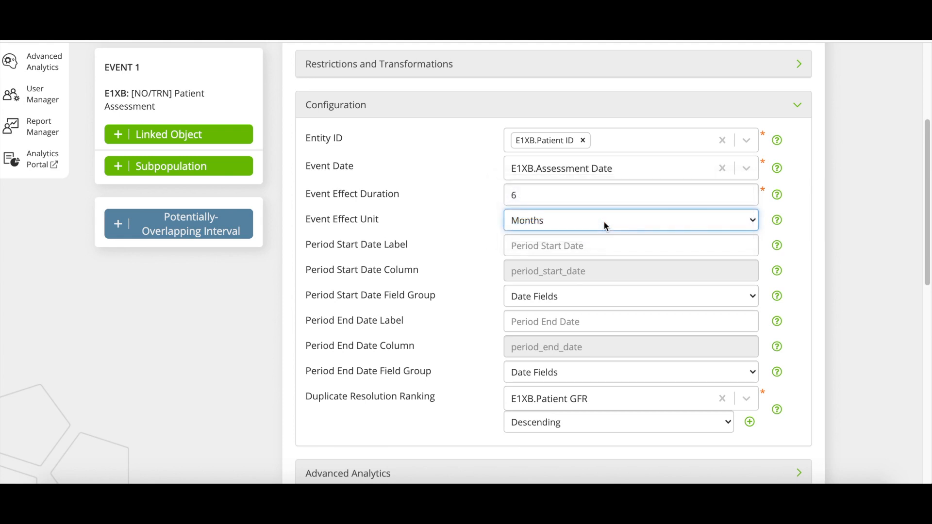
- Keep the default period date labels and choose Date Fields as the Period Start Date Field Group
key("Tab")
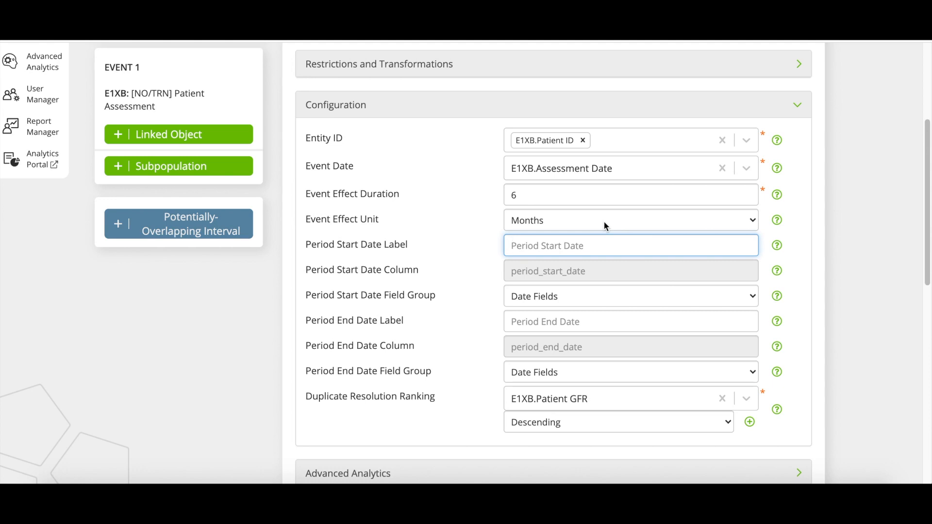
key("Tab")
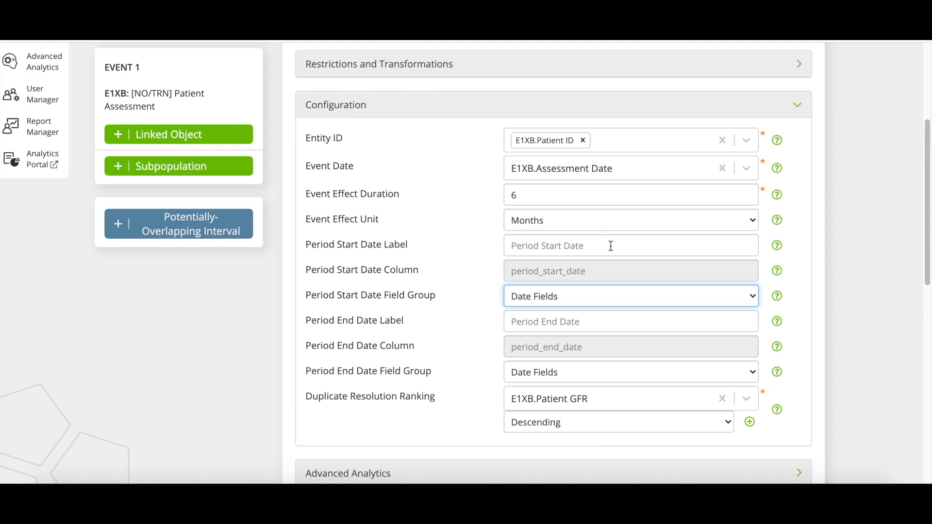
left_click(620, 297)
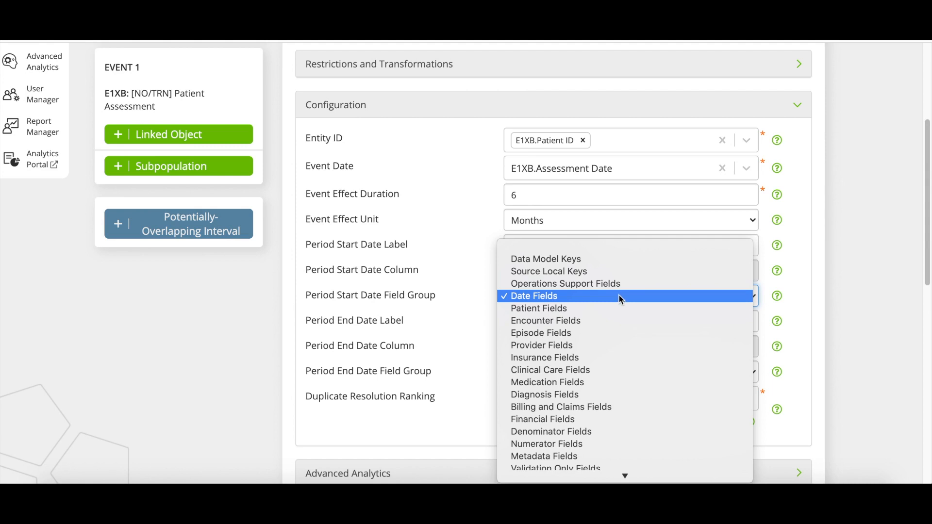
left_click(618, 294)
key("Tab")
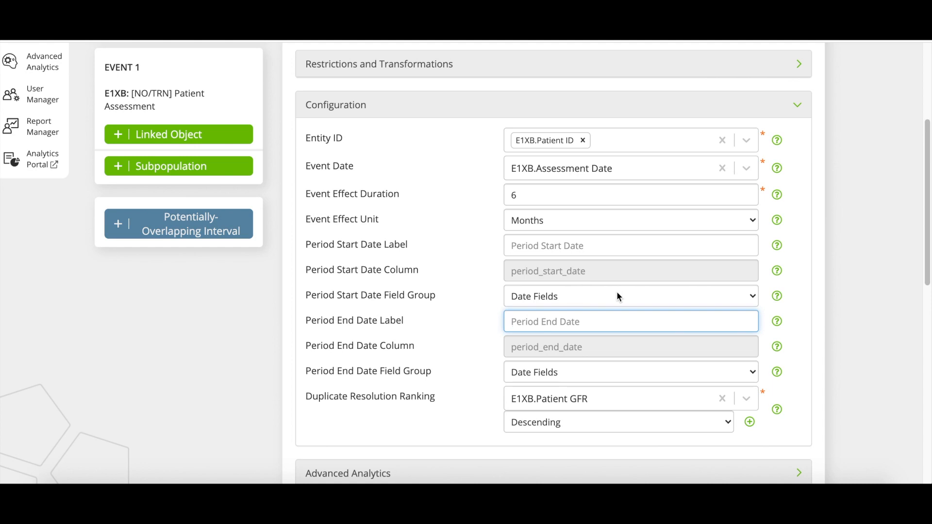
key("Tab")
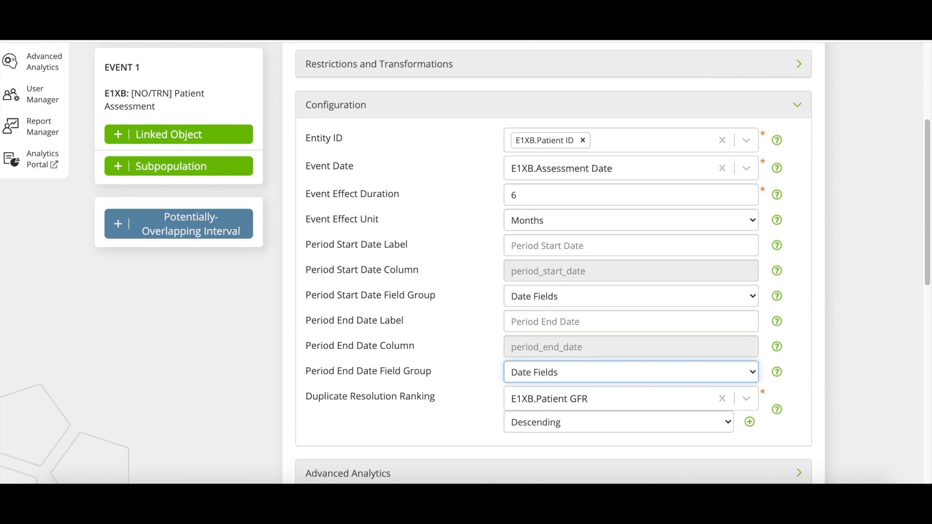
- Set the Duplicate Resolution Ranking to E1XB.Patient GFR in Descending order
key("Tab")
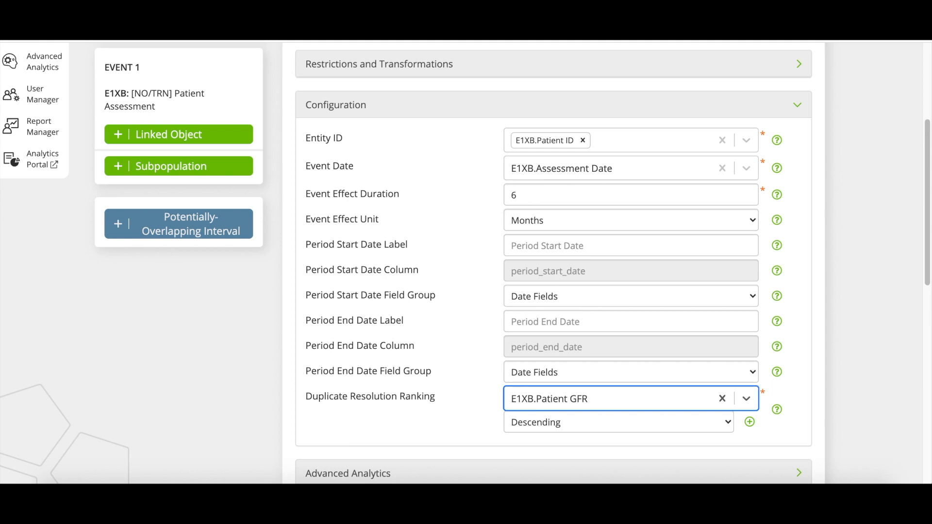
left_click(620, 399)
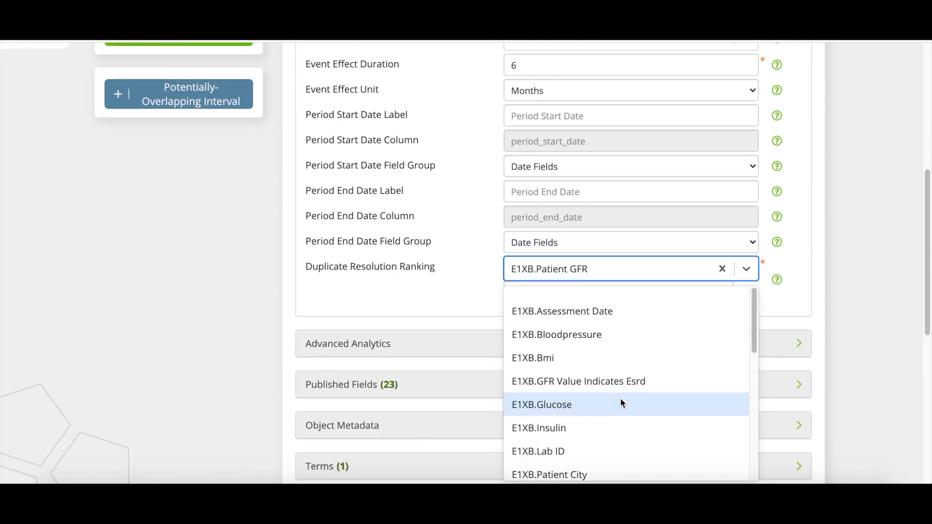
scroll(620, 400, "down", 4)
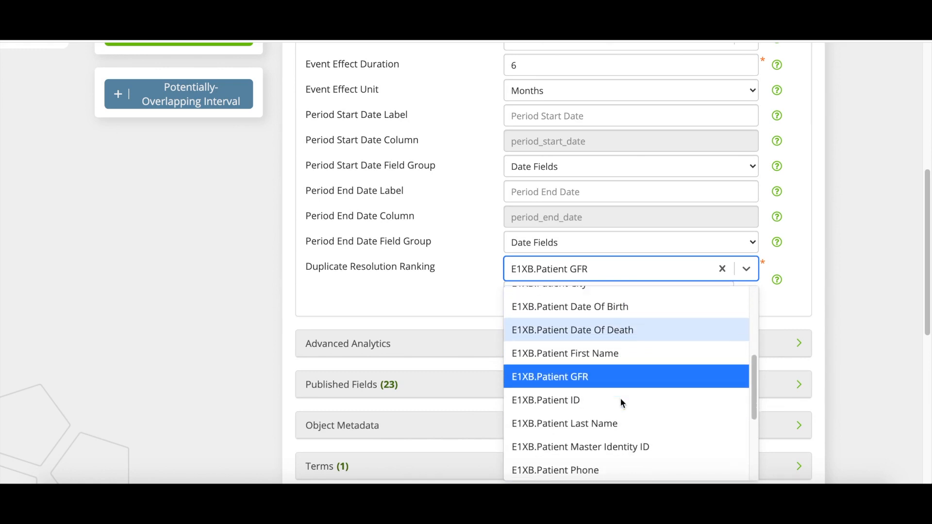
left_click(619, 370)
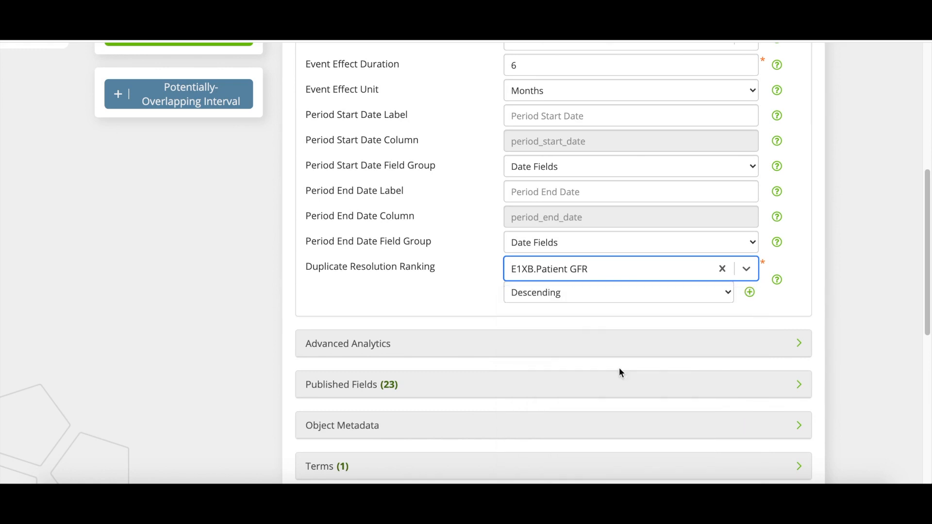
left_click(628, 294)
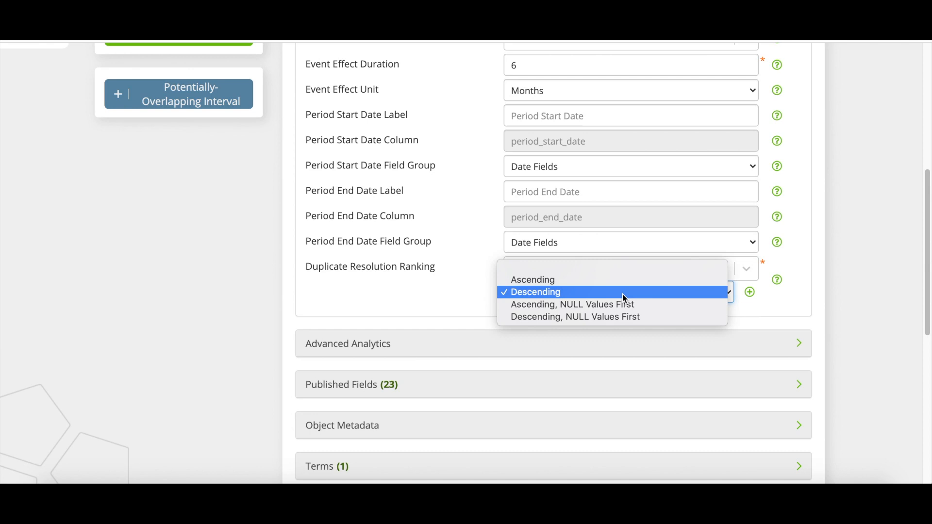
left_click(621, 290)
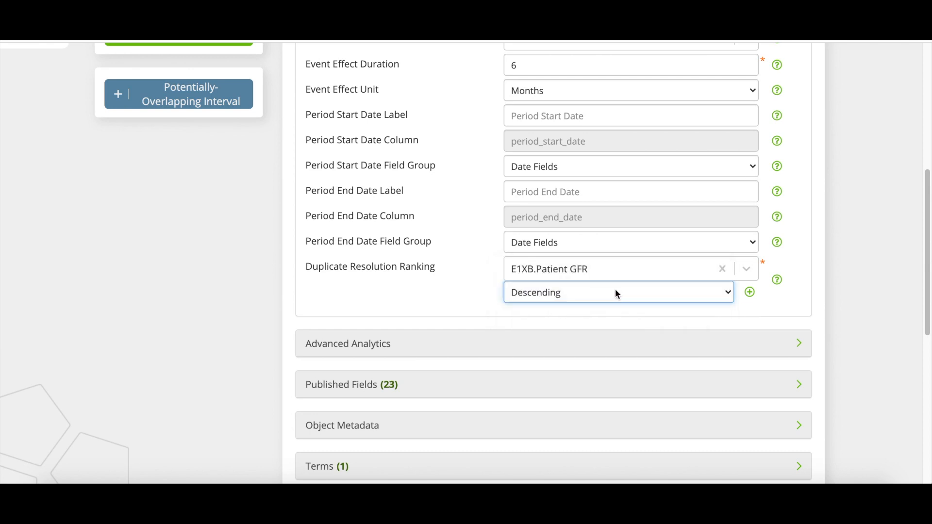
left_click(477, 291)
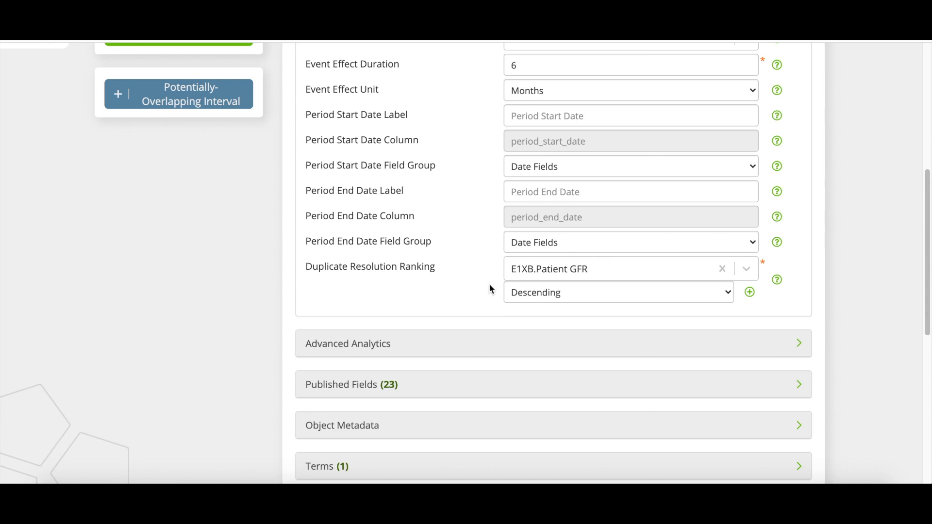
- Collapse the timeline's Configuration settings and return to the Object Workshop list
scroll(820, 224, "up", 2)
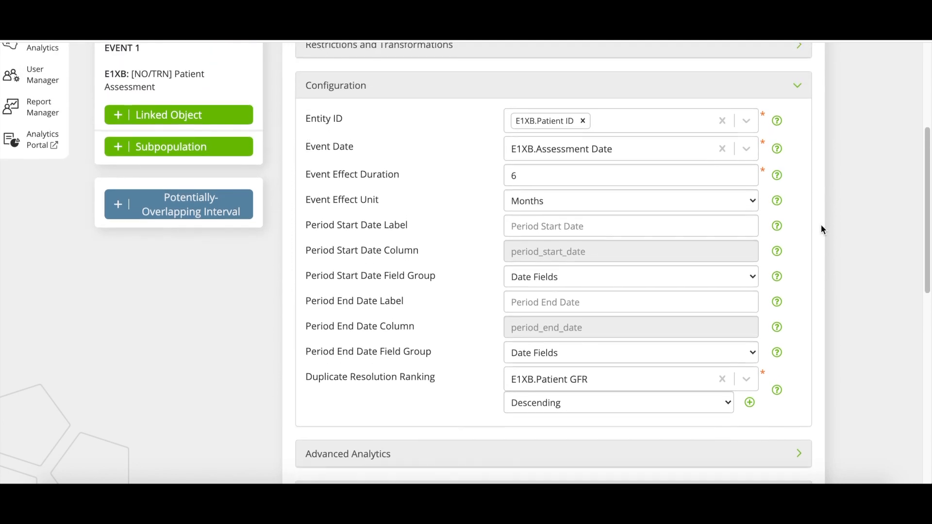
left_click(735, 92)
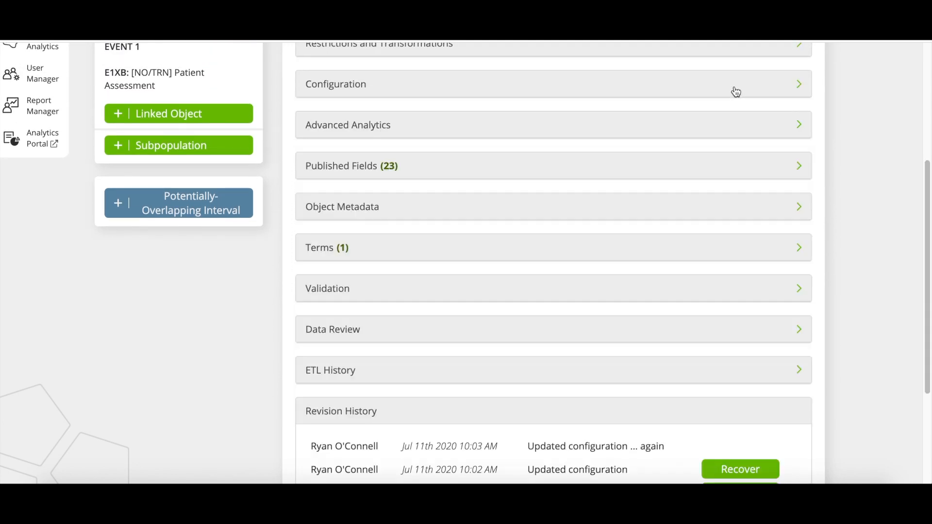
scroll(736, 92, "up", 4)
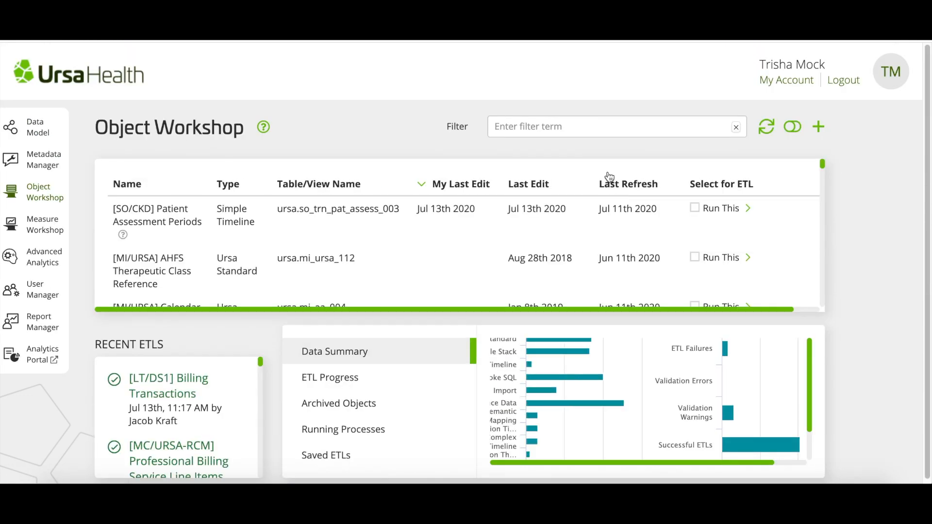
- Filter the objects by "[LT/DS1] Health" and open the [LT/DS1] Health Plan Membership Periods simple timeline
left_click(581, 124)
type("[")
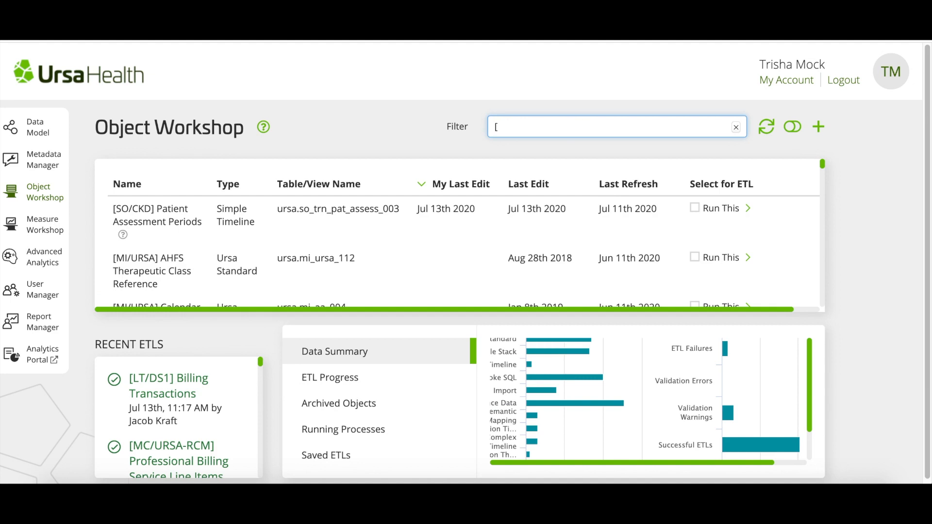
type("LT")
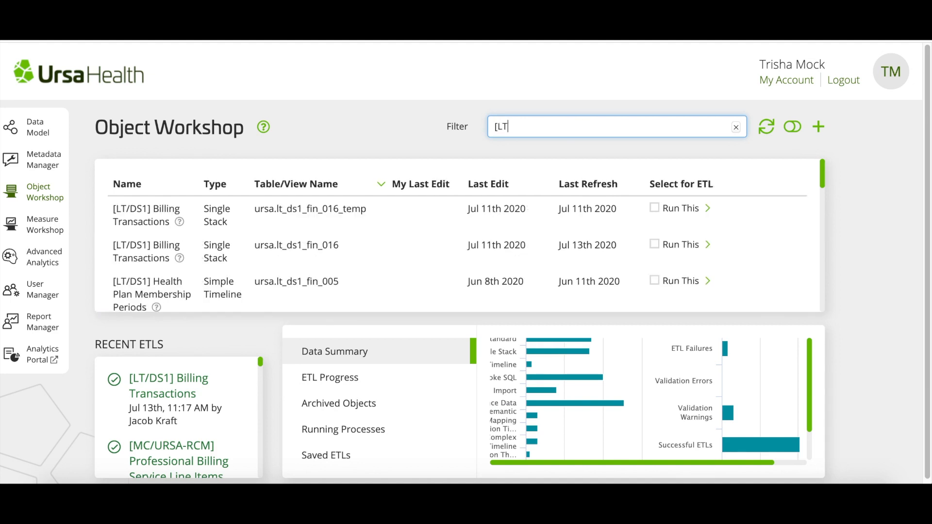
type("/DS1] Health")
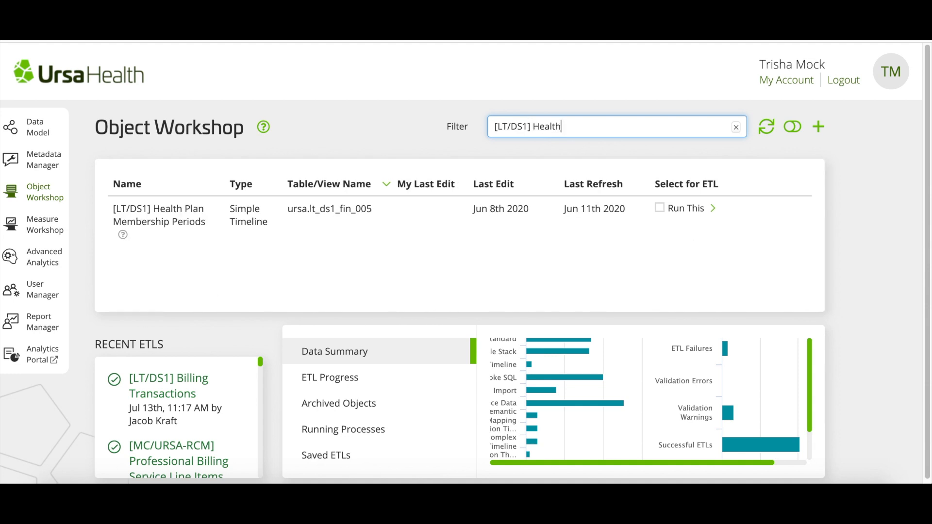
left_click(175, 226)
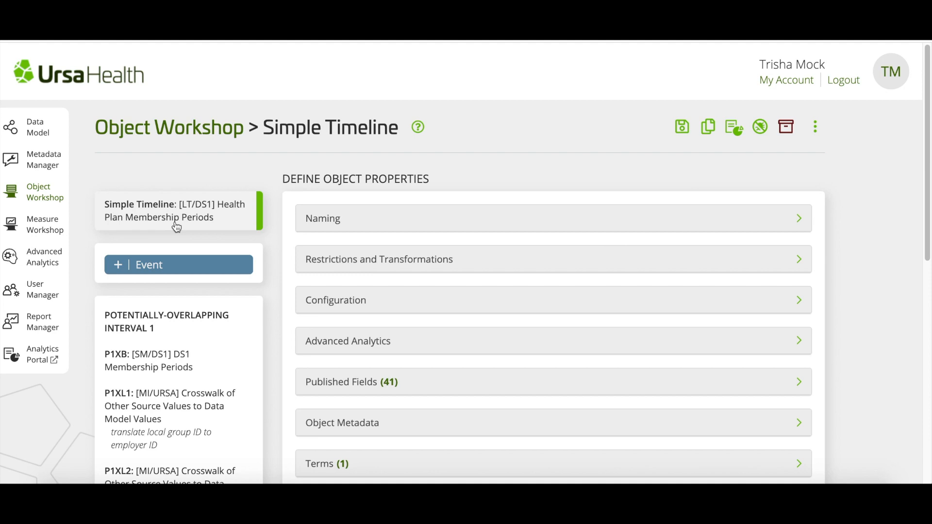
- Examine the Period Start Date and Period End Date settings in the membership timeline's Configuration, then collapse the section
left_click(439, 303)
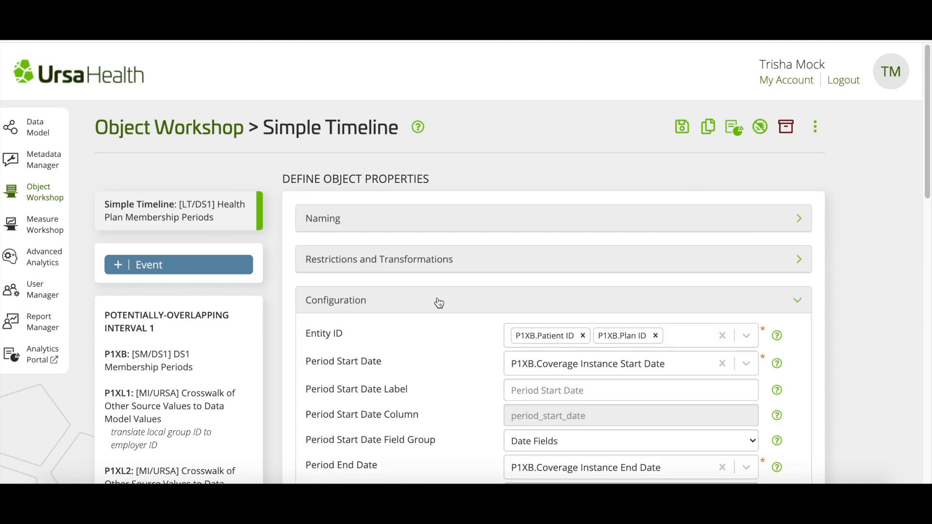
scroll(439, 304, "down", 5)
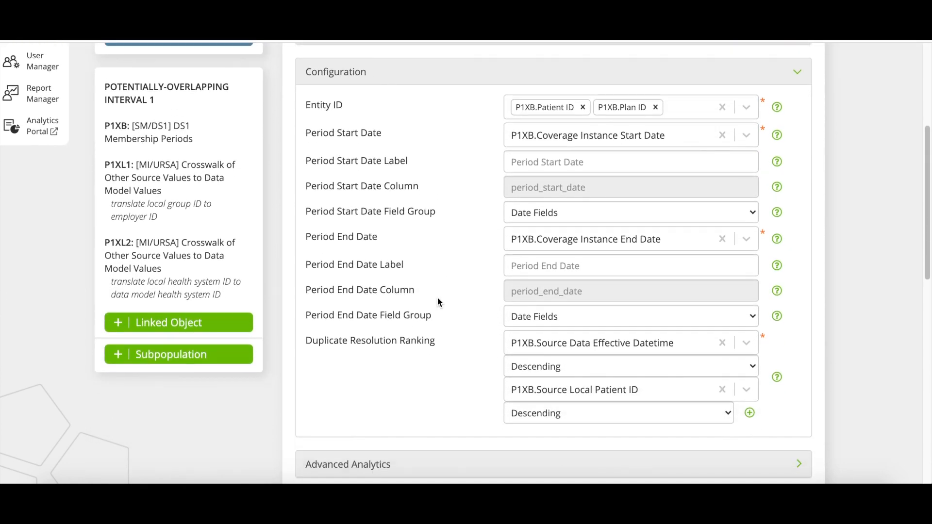
left_click_drag(383, 134, 307, 133)
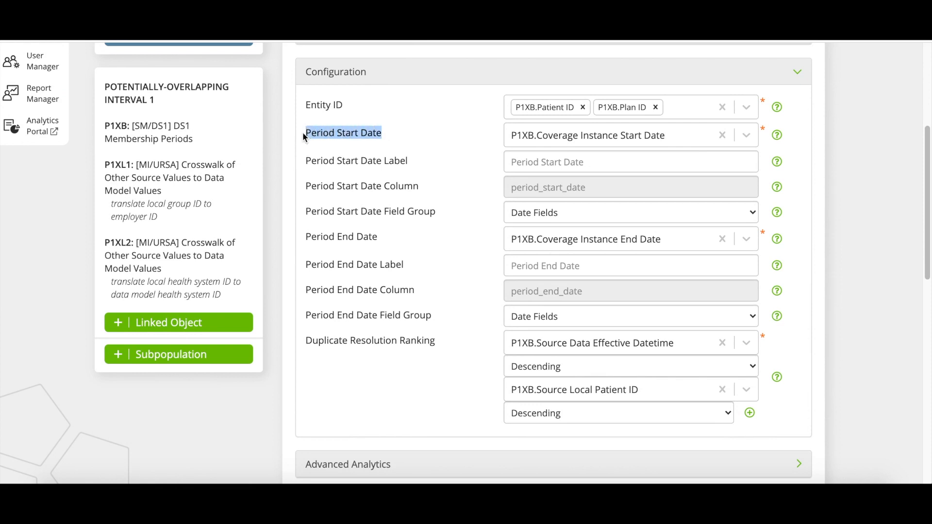
left_click(376, 238)
left_click_drag(376, 238, 318, 237)
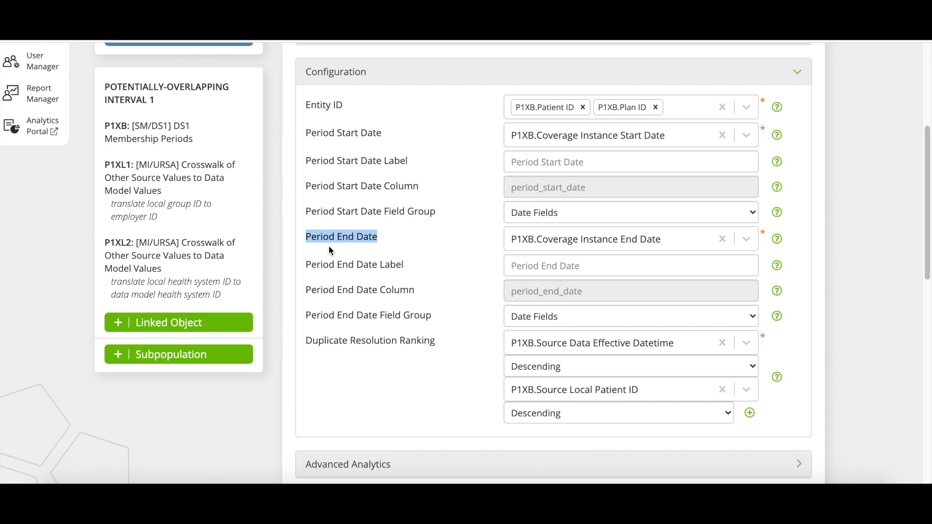
left_click(405, 237)
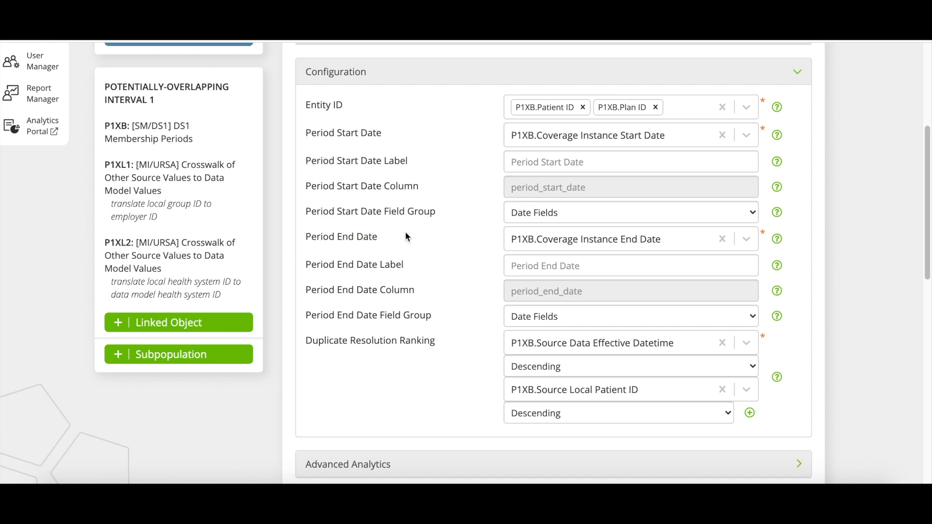
left_click(425, 79)
scroll(426, 100, "up", 3)
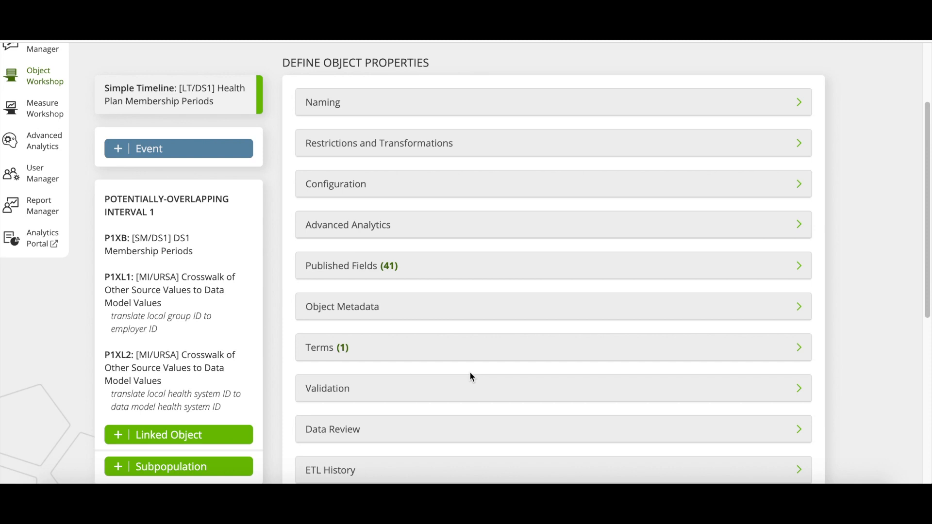
scroll(470, 377, "up", 3)
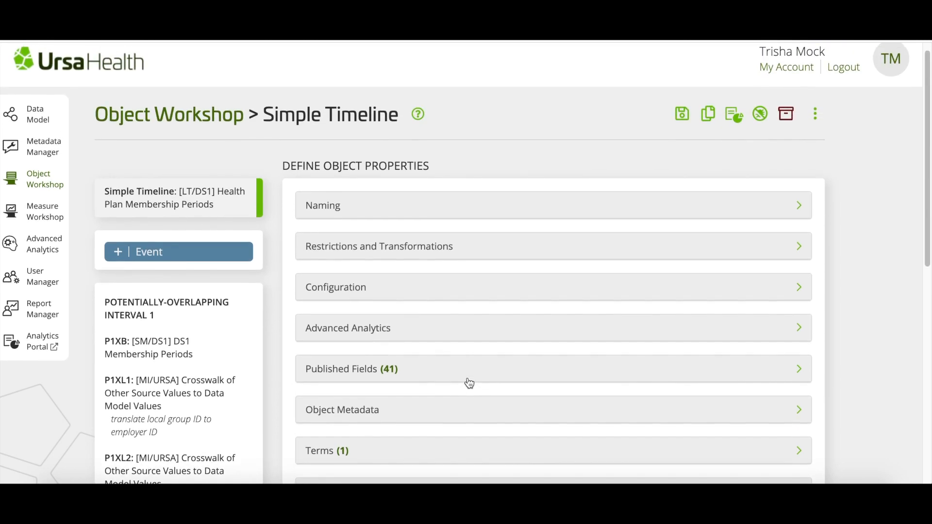